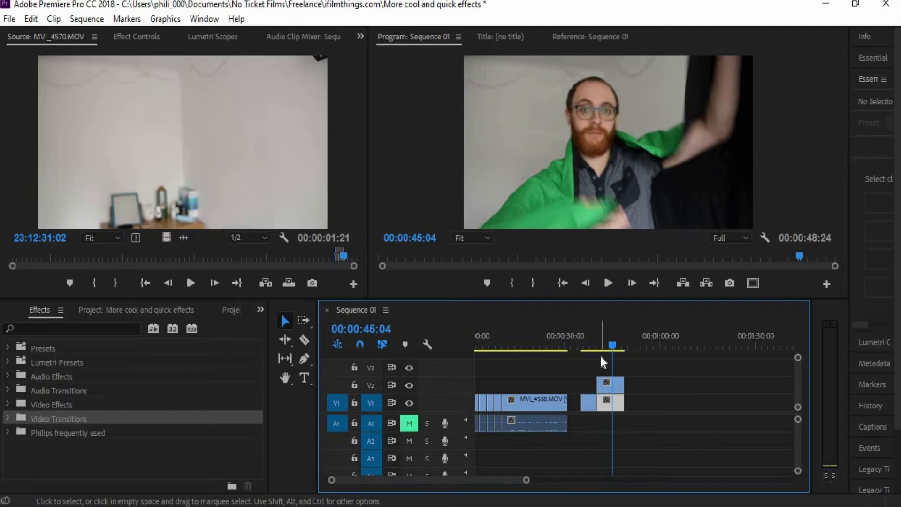
- Find the Ultra Key effect and apply it to the last clip on track V2
click(644, 358)
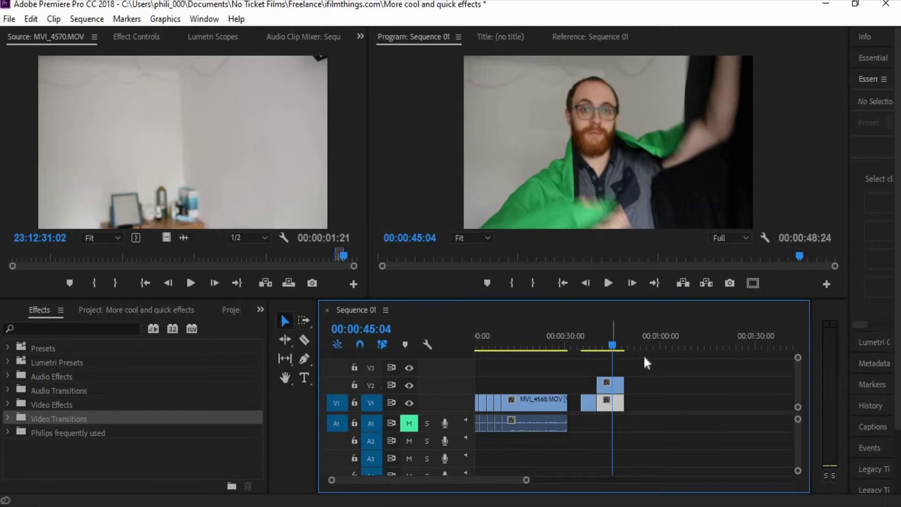
click(101, 330)
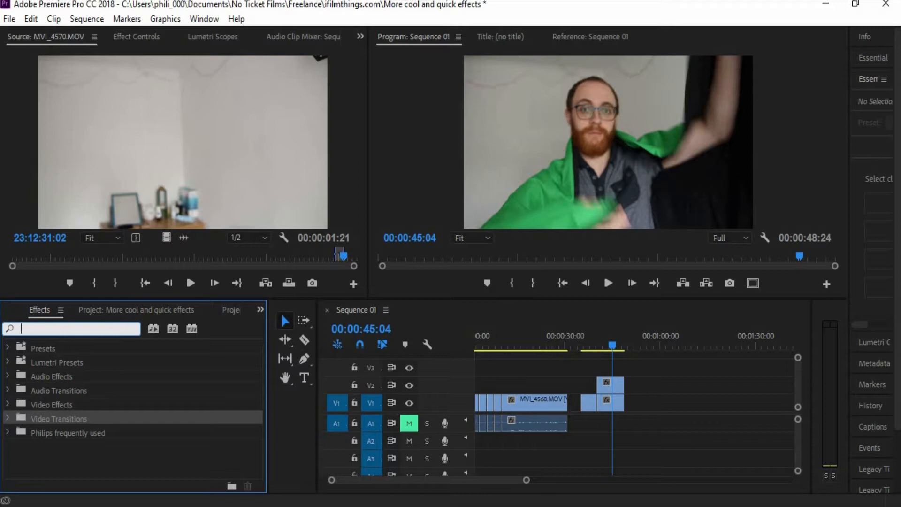
text(utlra)
key(BackSpace)
key(BackSpace)
key(BackSpace)
key(BackSpace)
text(lt)
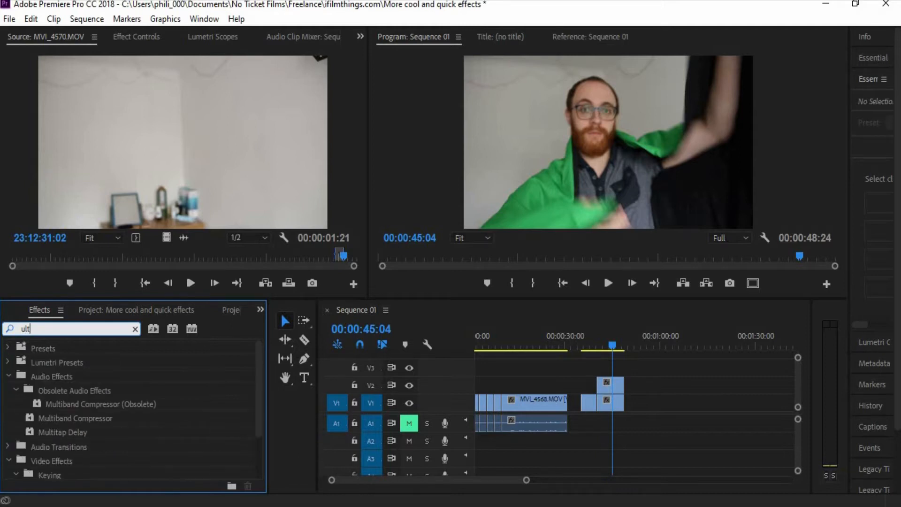
text(r)
click(73, 430)
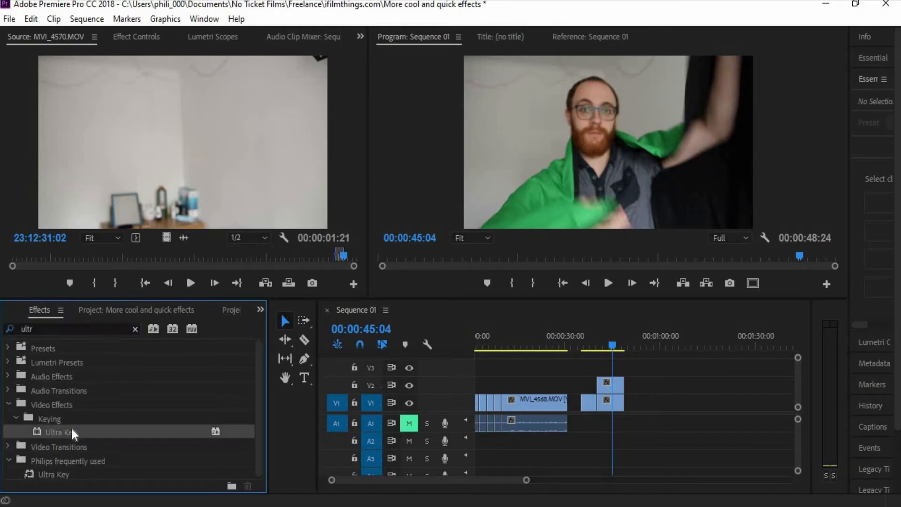
drag(63, 431, 613, 384)
- Set the Ultra Key's key color by sampling the green cloth in the program preview
double_click(612, 385)
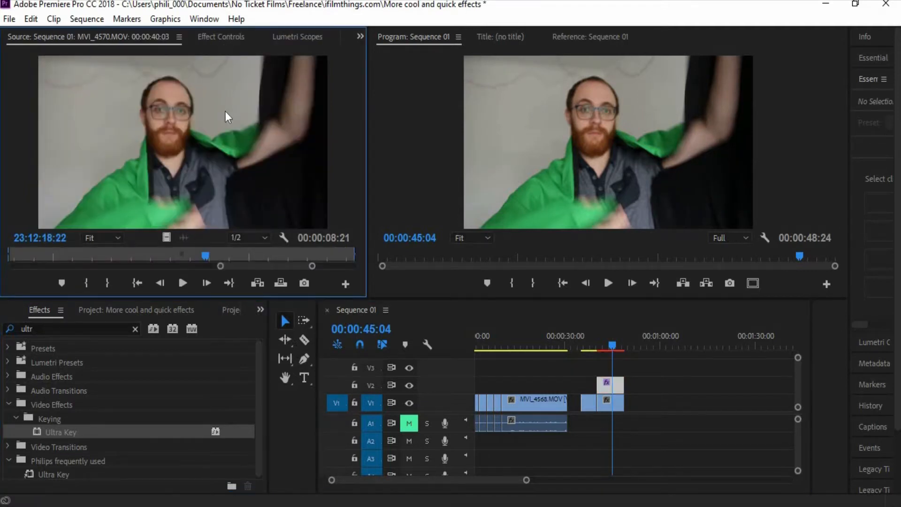
click(213, 40)
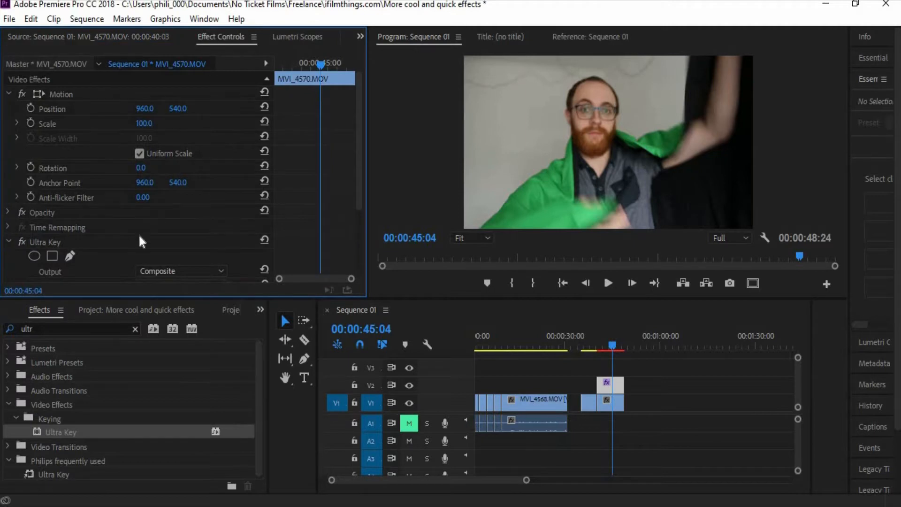
scroll(139, 235, down, 5)
click(157, 201)
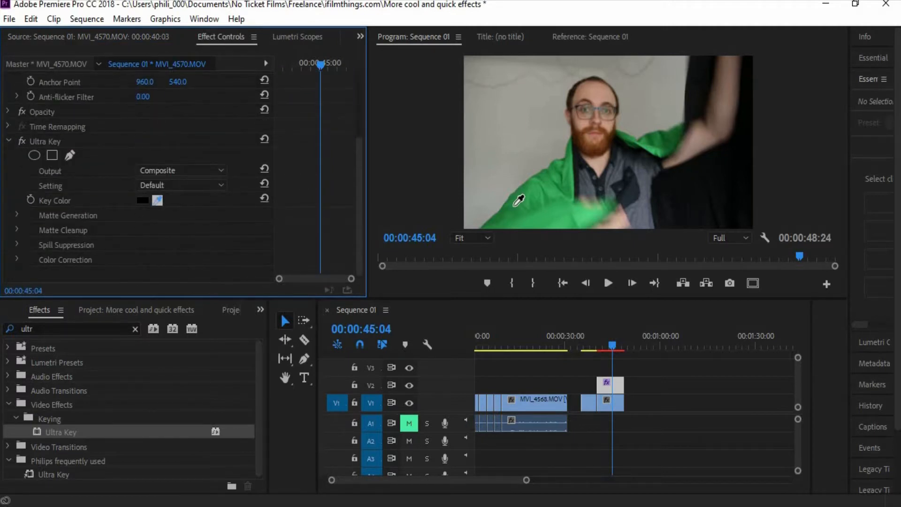
click(538, 193)
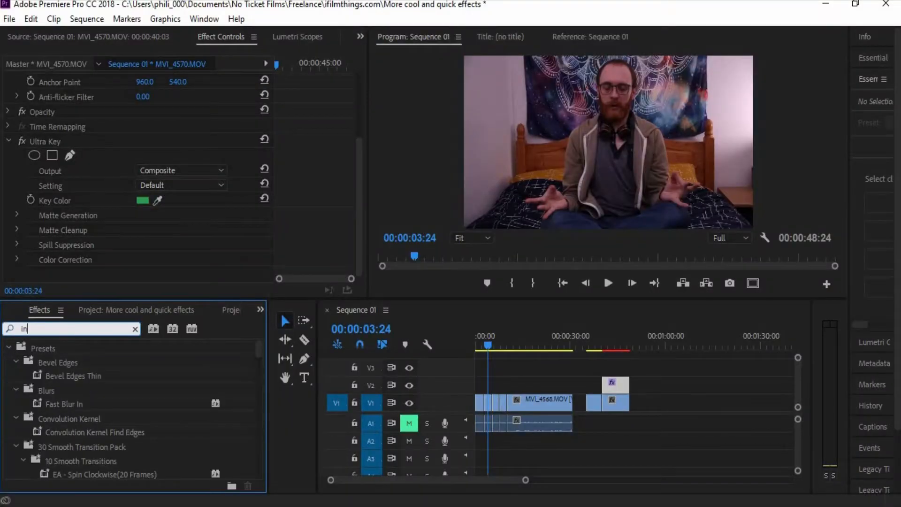
- Apply the Invert video effect to the clip at 00:00:03:24 and try its In Phase Chrominance and Quadrature Chrominance channels
text(invert)
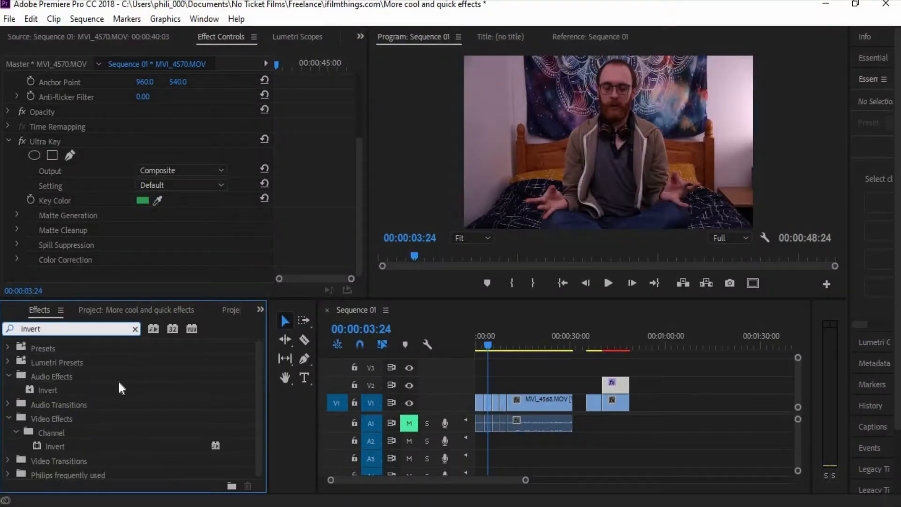
drag(59, 443, 491, 404)
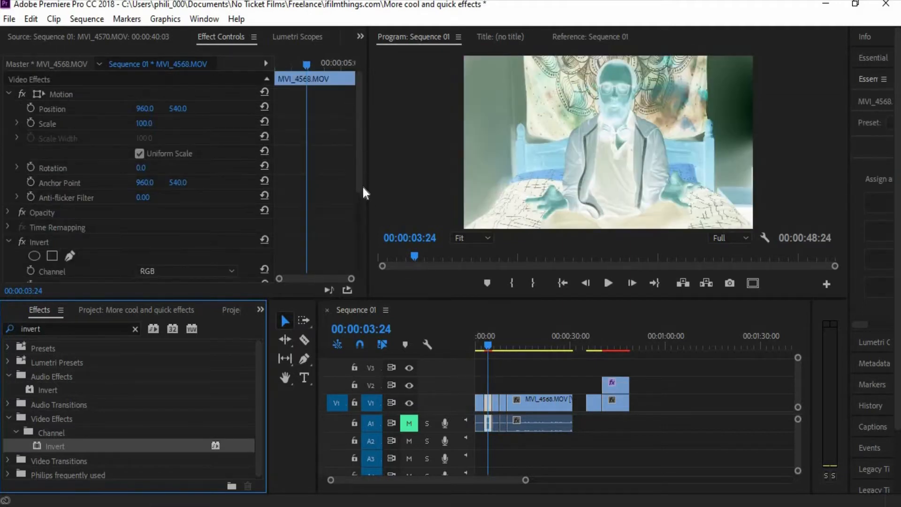
scroll(363, 188, down, 5)
scroll(361, 193, up, 3)
click(165, 199)
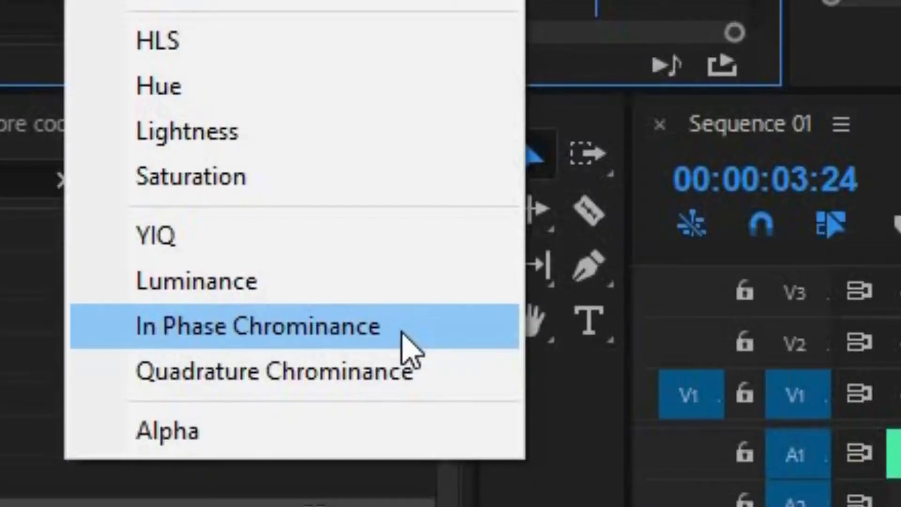
click(403, 337)
click(173, 201)
click(191, 394)
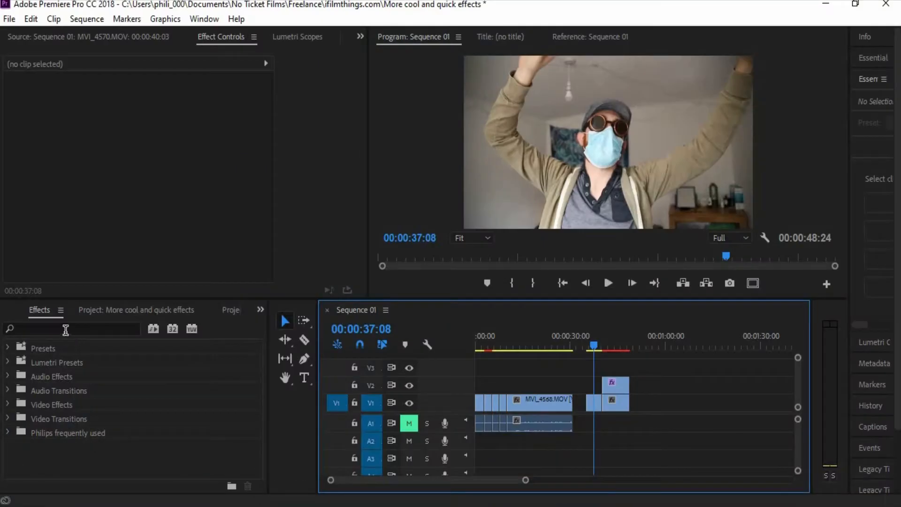
- Find the Paint Bucket effect and apply it to the V1 clip at 00:00:37:08
click(66, 328)
text(paint)
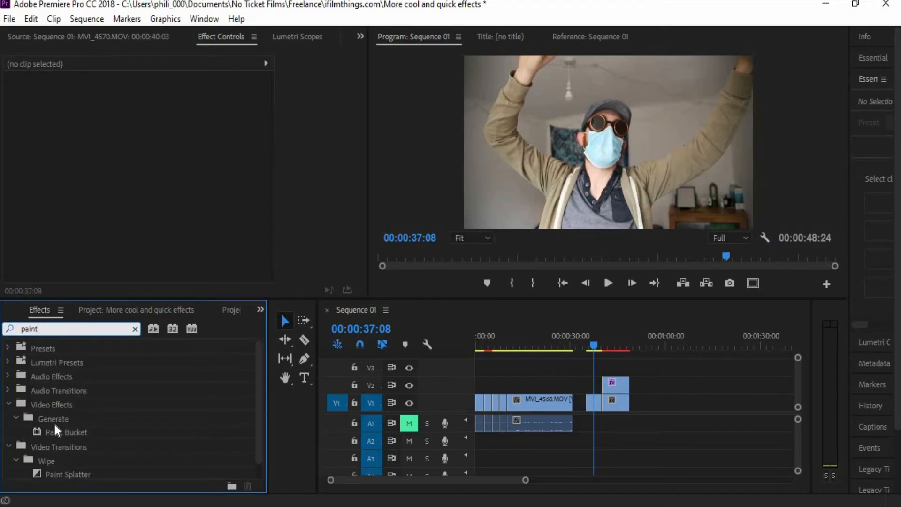
mouse_move(68, 419)
mouse_down()
mouse_move(527, 388)
mouse_move(591, 392)
mouse_move(592, 400)
mouse_up()
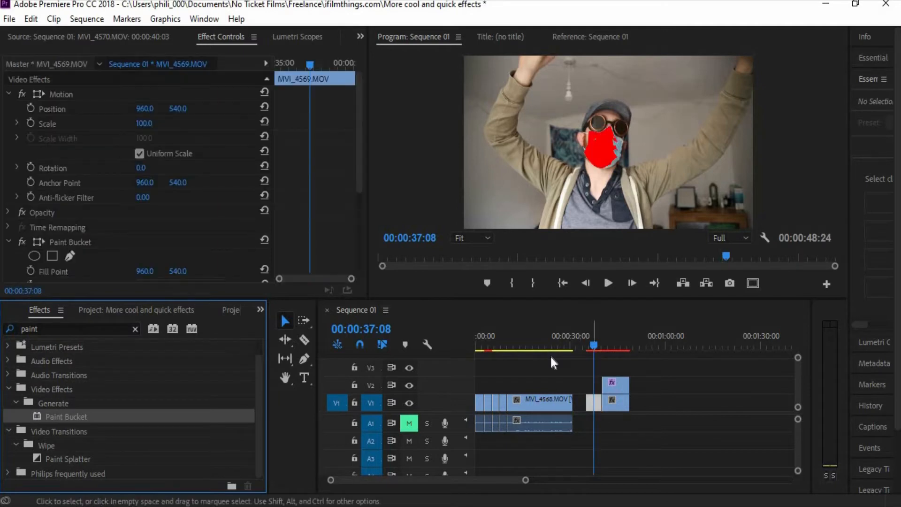
- Change the Paint Bucket's fill color to white (FFFFFF)
scroll(352, 213, down, 1)
scroll(352, 213, down, 3)
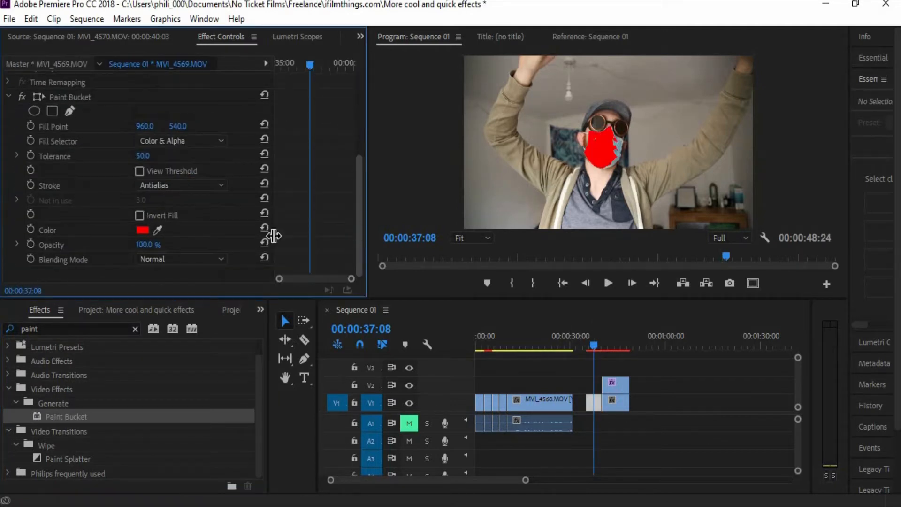
click(145, 230)
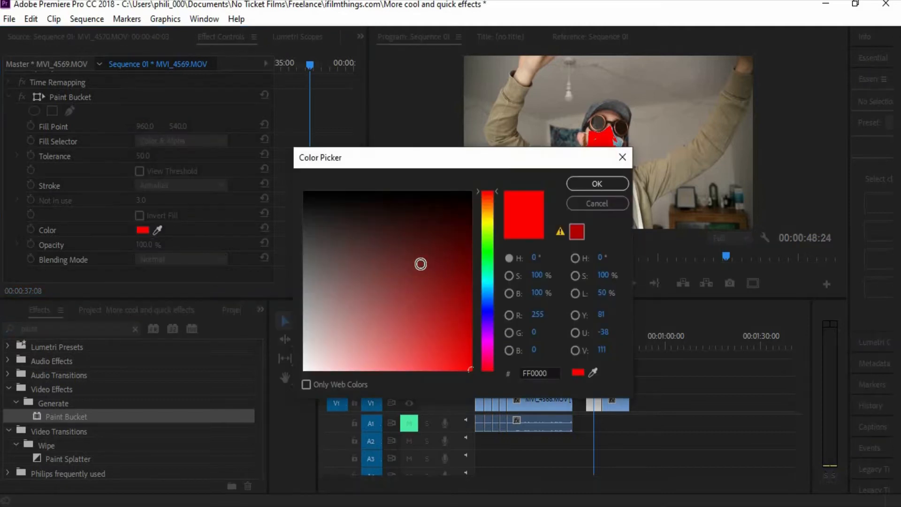
click(371, 310)
drag(339, 332, 289, 381)
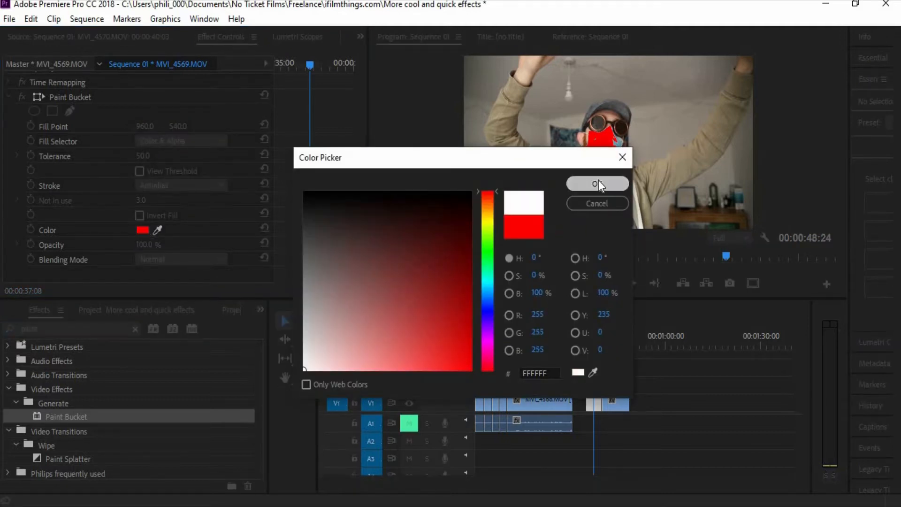
click(597, 184)
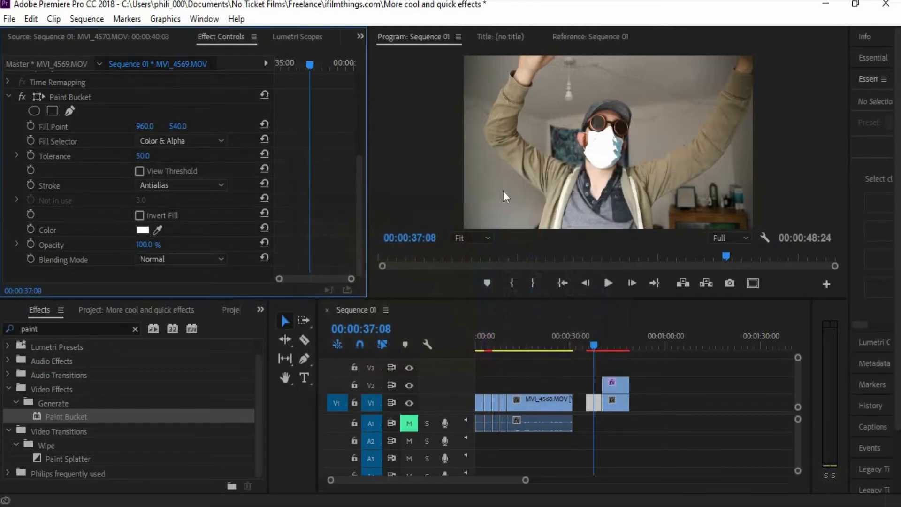
- Set the Paint Bucket's blending mode to Add and its Stroke option to Stroke
click(140, 216)
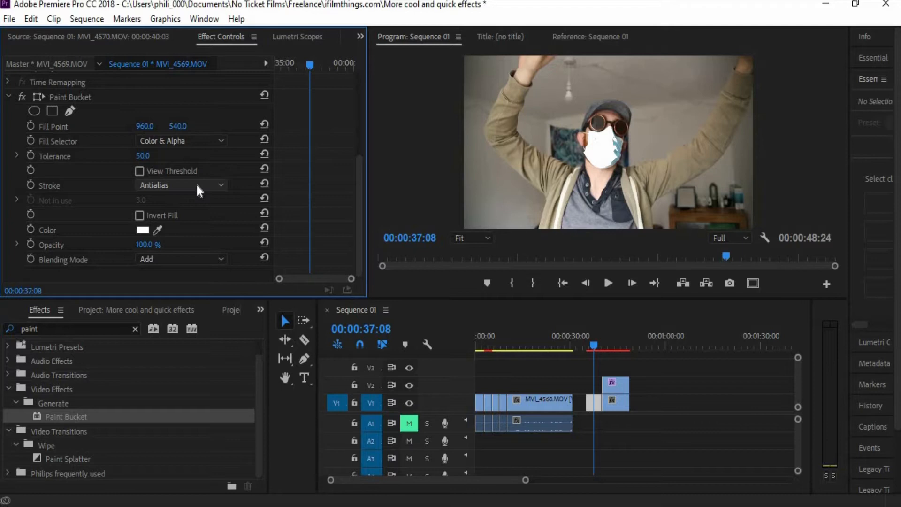
click(196, 185)
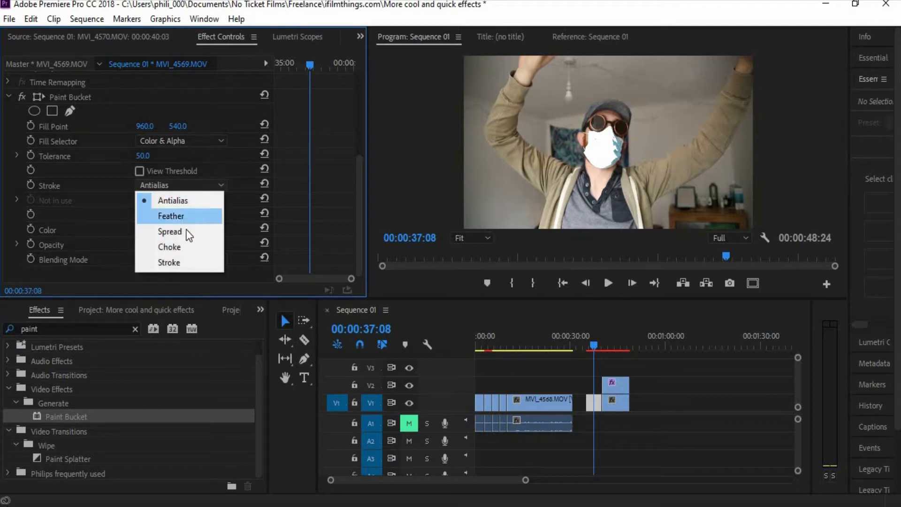
click(184, 262)
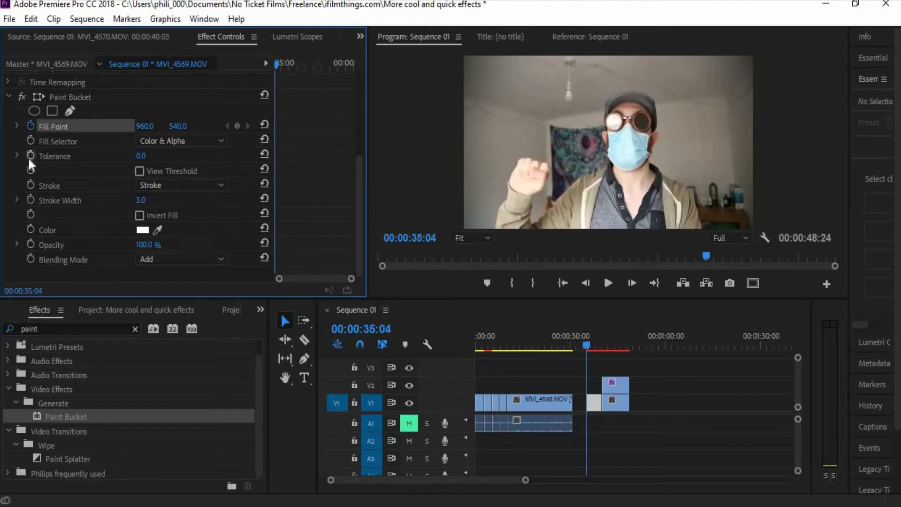
- Animate the Paint Bucket's Tolerance with keyframes, from 80.0 at 00:00:35:04 to a lower value further along the clip
click(29, 156)
drag(141, 157, 179, 157)
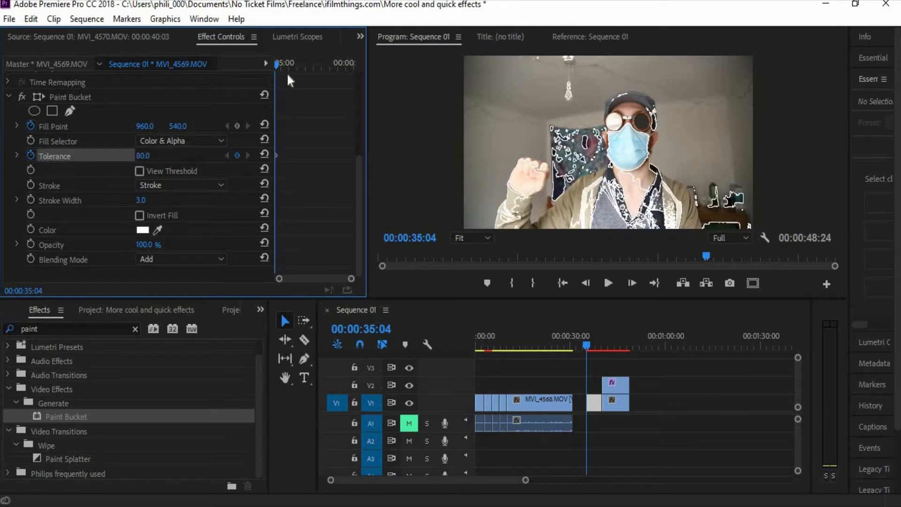
drag(290, 63, 299, 64)
drag(142, 156, 126, 156)
click(322, 65)
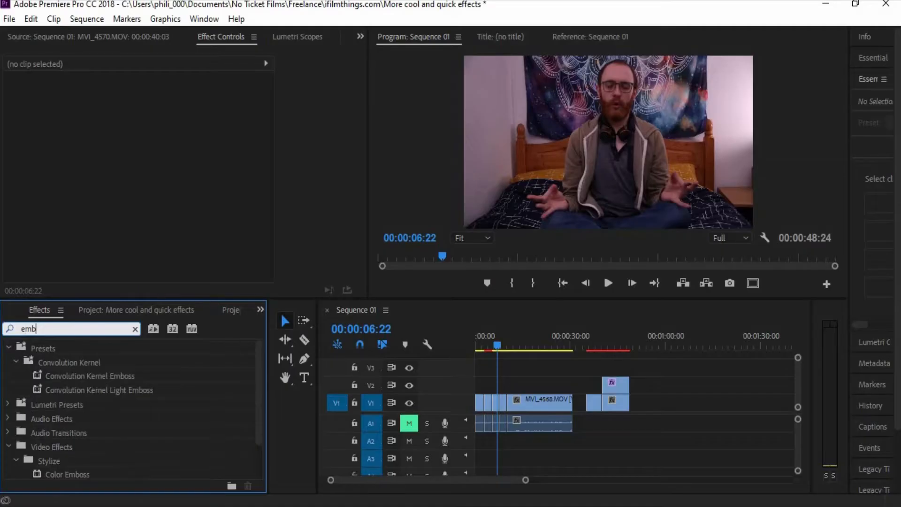
- Find the Emboss video effect and apply it to the V1 clip at 00:00:06:22
text(os)
scroll(67, 420, down, 1)
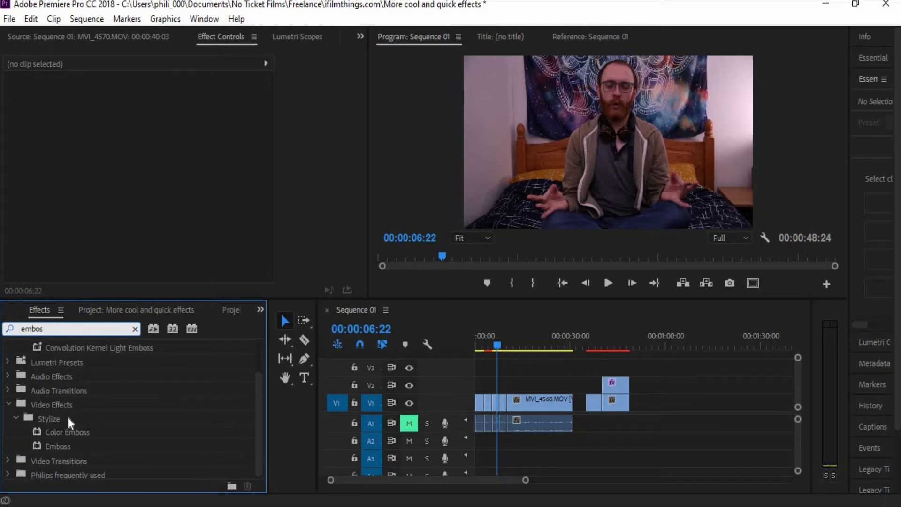
drag(55, 445, 497, 403)
- Set the Emboss direction to 55°, relief to 4.70 and contrast to 127
drag(362, 137, 354, 156)
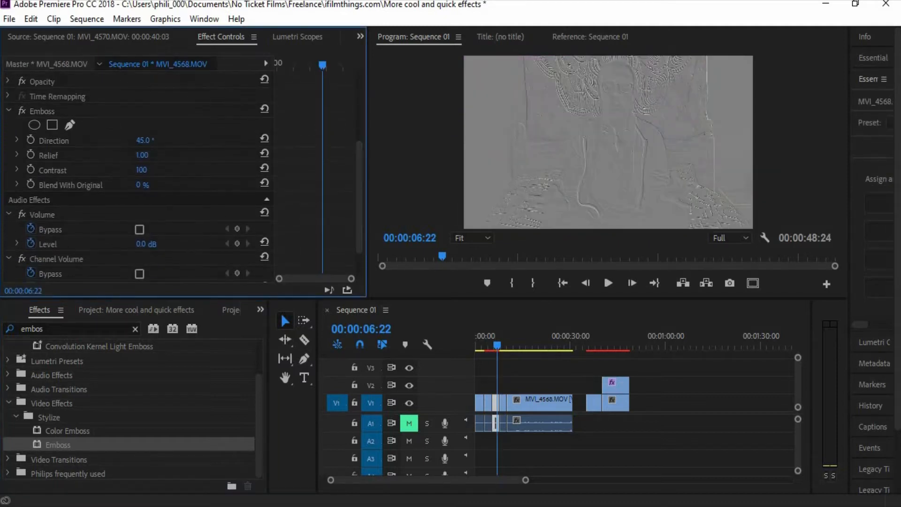
drag(142, 140, 160, 155)
drag(142, 170, 156, 170)
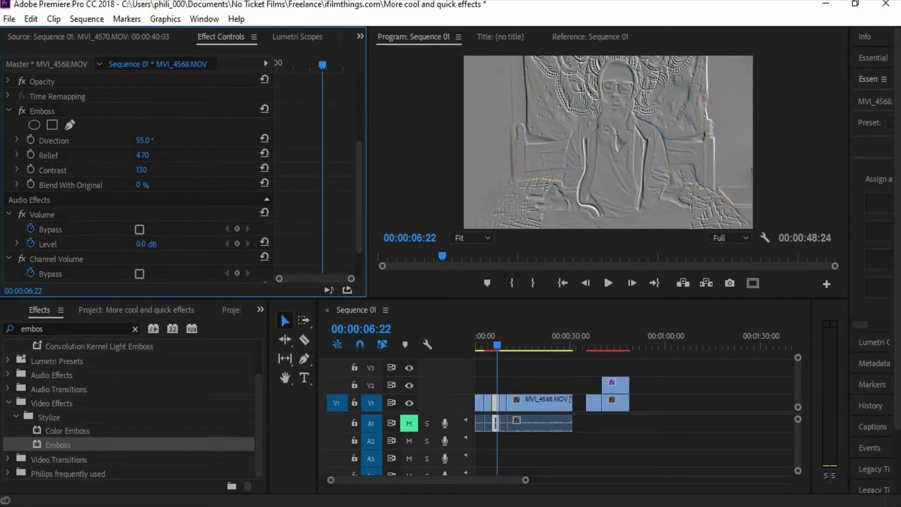
- Duplicate the embossed clip onto track V2 directly above itself and remove Emboss from the V1 clip
click(497, 406)
drag(497, 407, 497, 389)
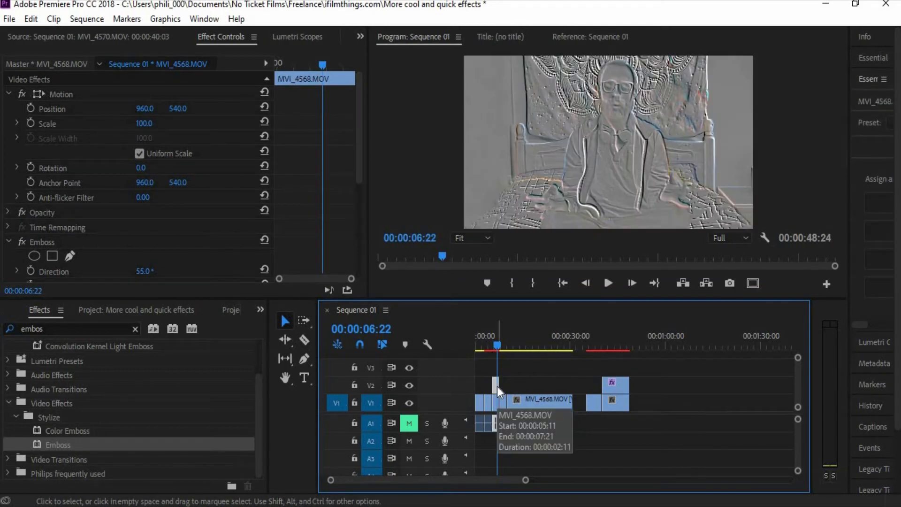
click(495, 404)
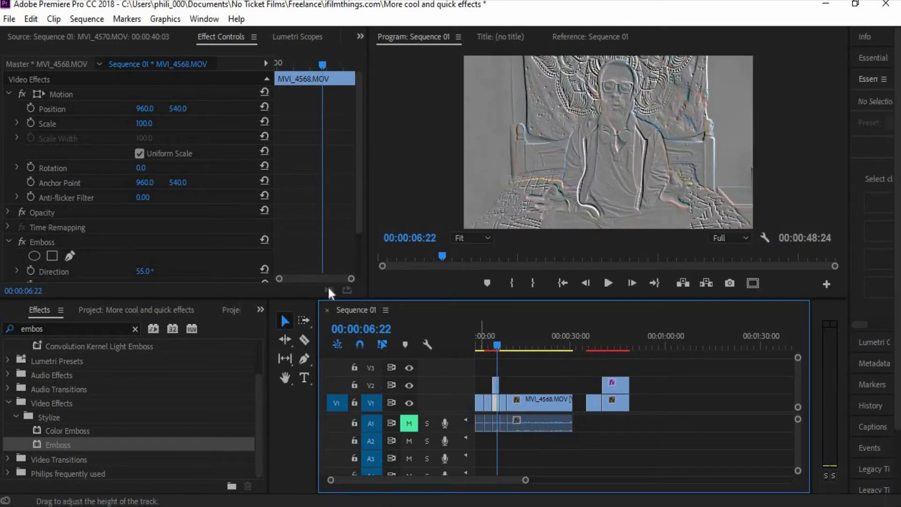
click(61, 241)
- Try the Color blend mode on the embossed V2 clip, then switch its blend mode to Soft Light
click(501, 400)
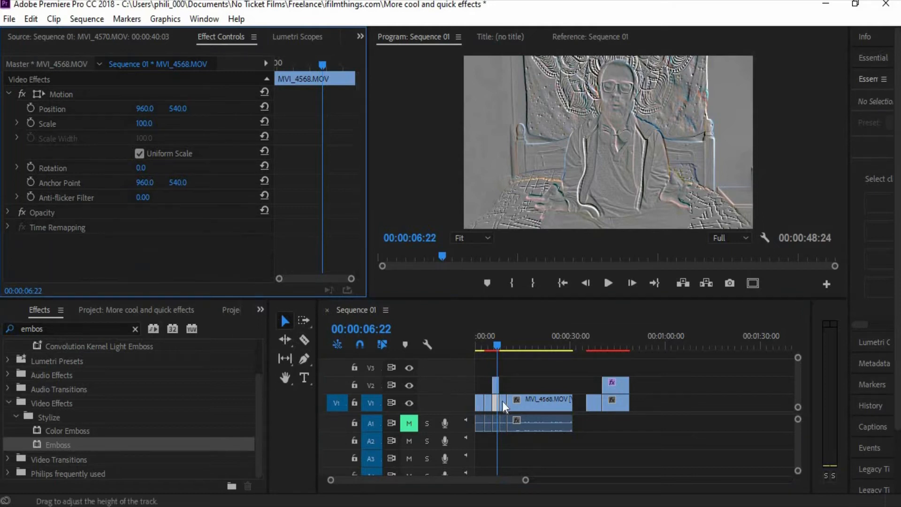
scroll(91, 215, down, 1)
scroll(92, 221, down, 3)
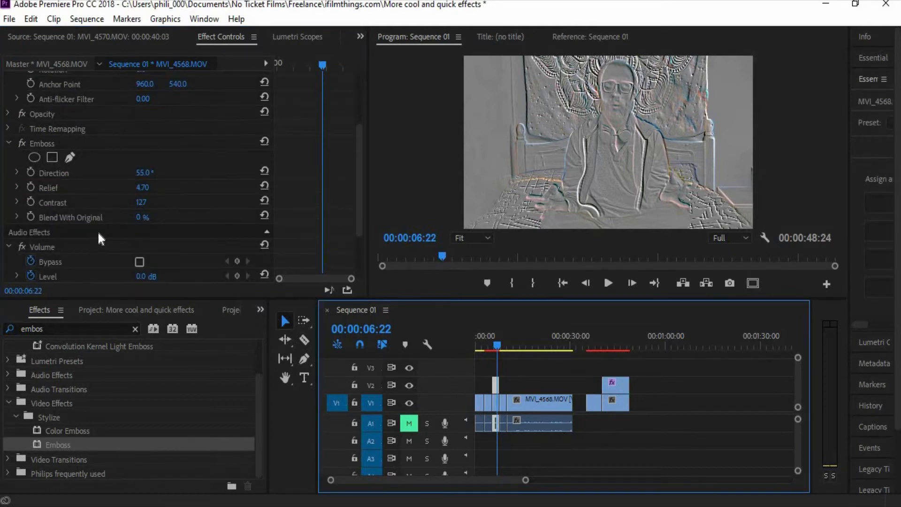
scroll(79, 226, up, 2)
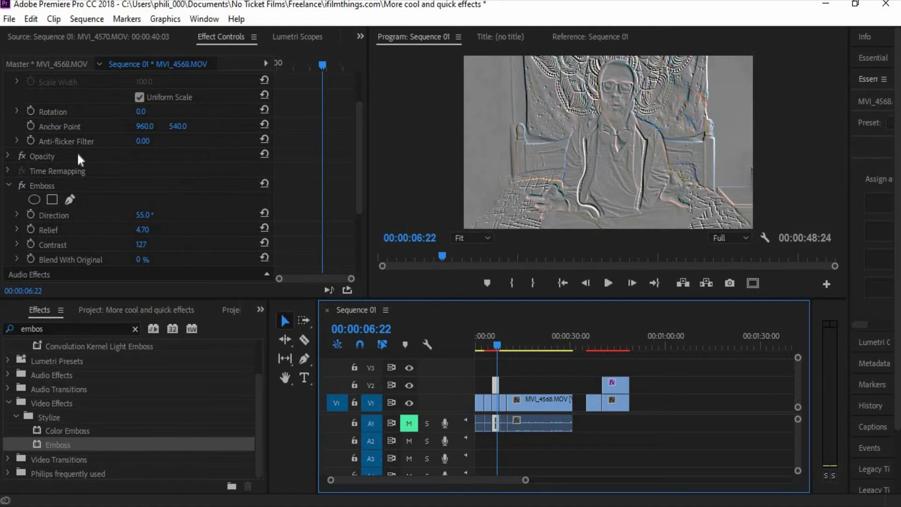
click(7, 157)
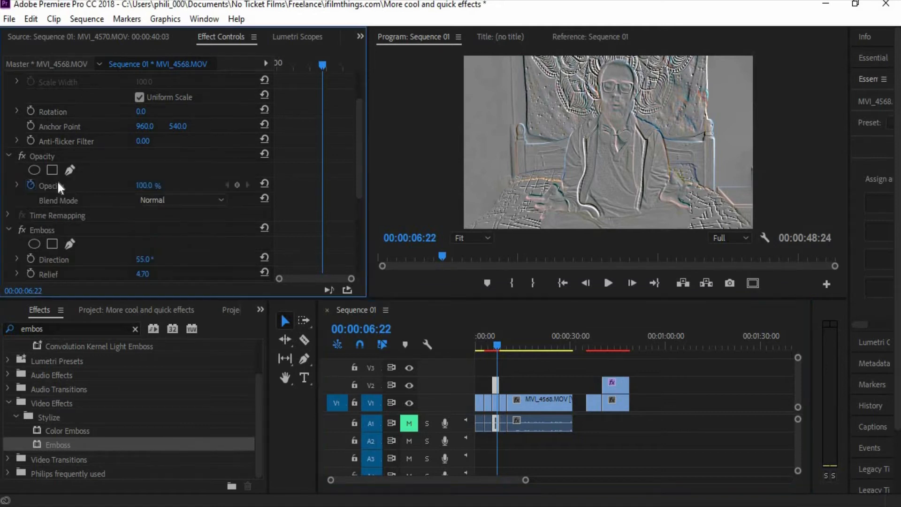
click(167, 199)
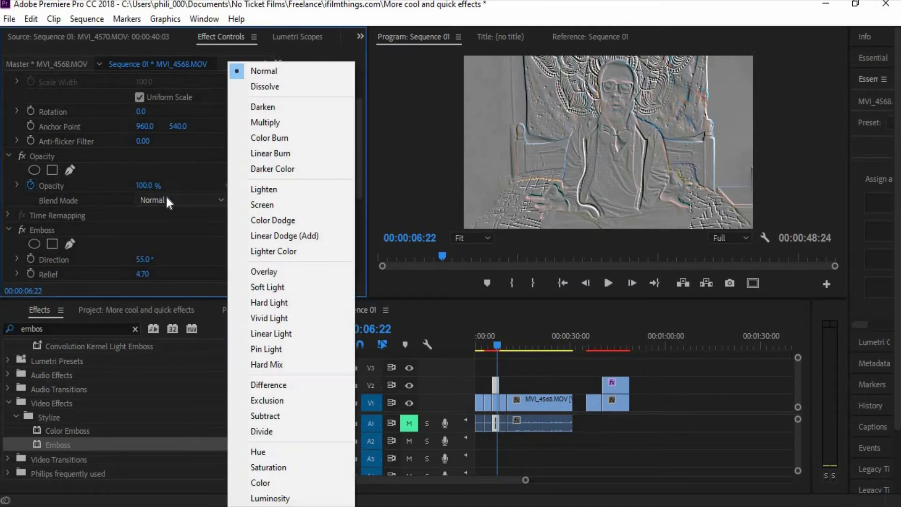
click(271, 483)
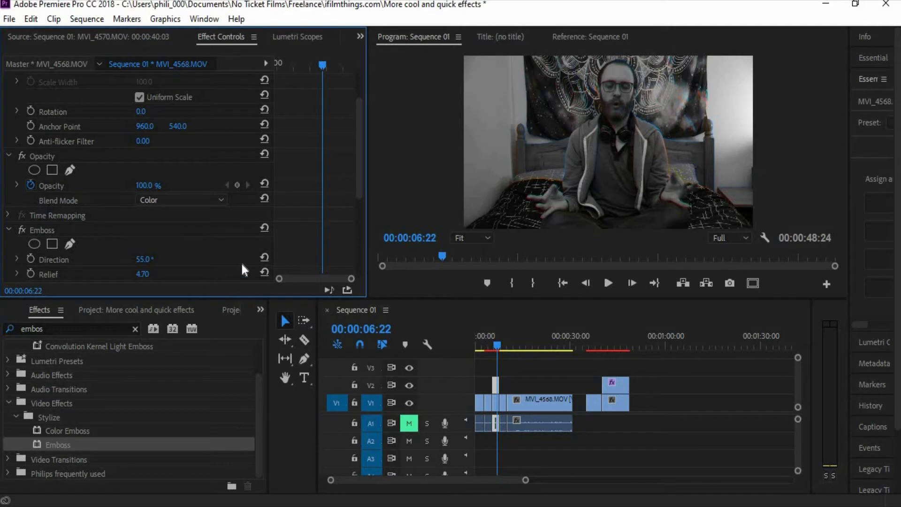
click(179, 199)
click(278, 286)
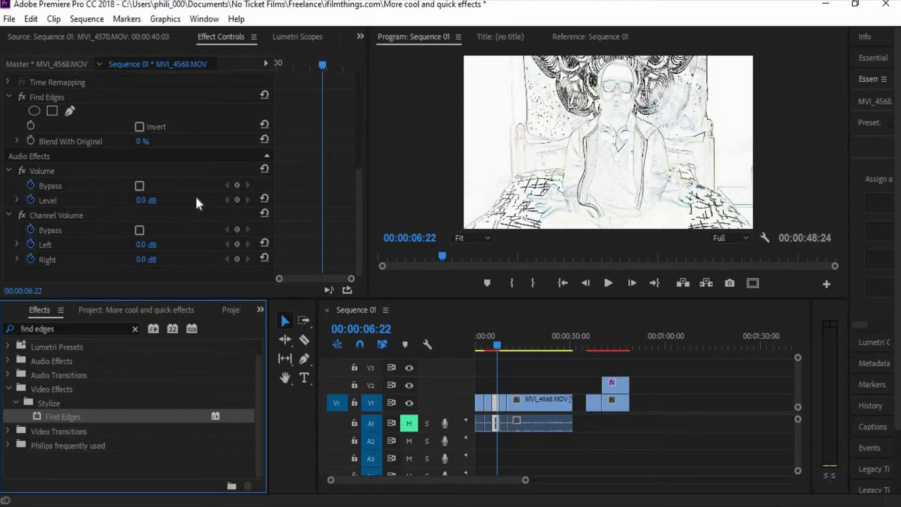
- Try inverting the Find Edges effect on the clip, then switch the inversion back off
scroll(184, 188, up, 2)
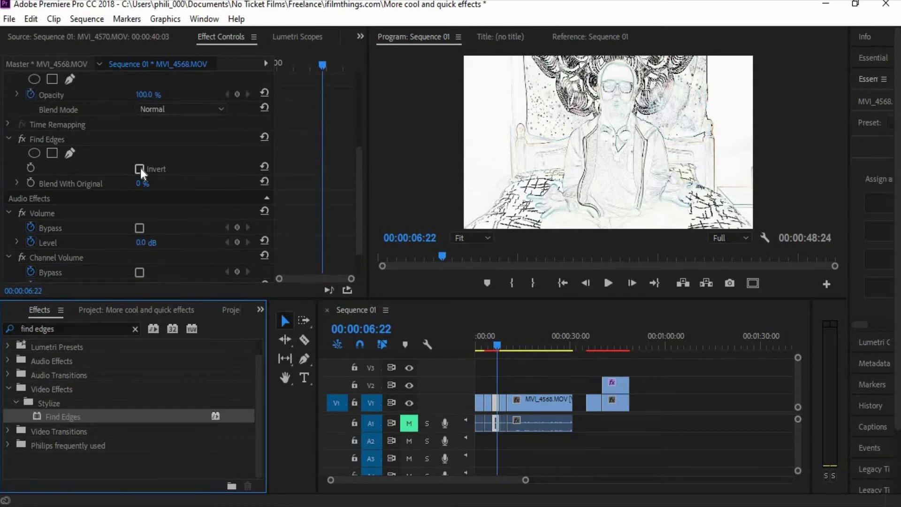
click(140, 168)
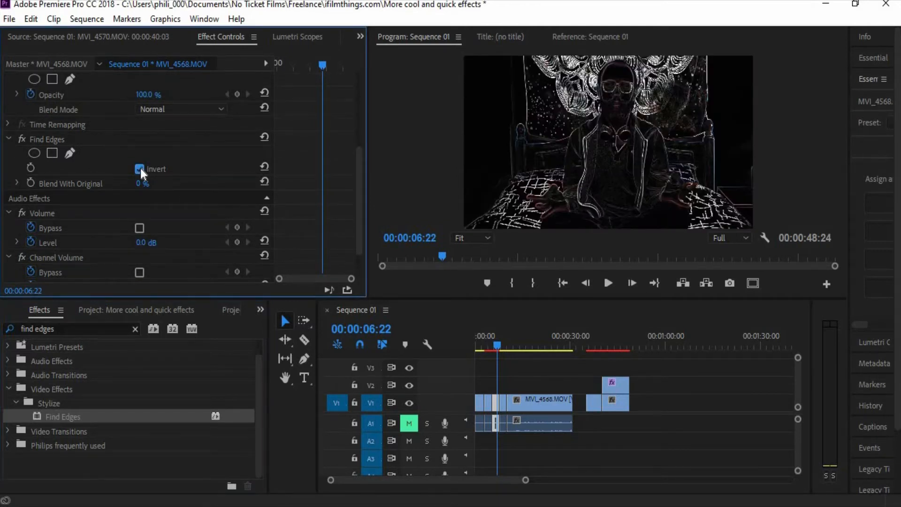
click(140, 169)
- Set the blend mode of the Find Edges copy on track V2 to Linear Burn
scroll(112, 236, up, 5)
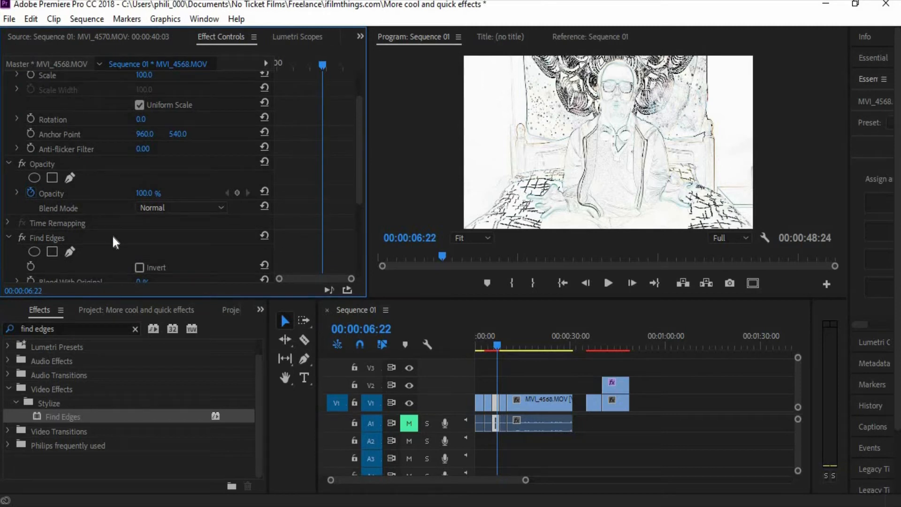
click(152, 207)
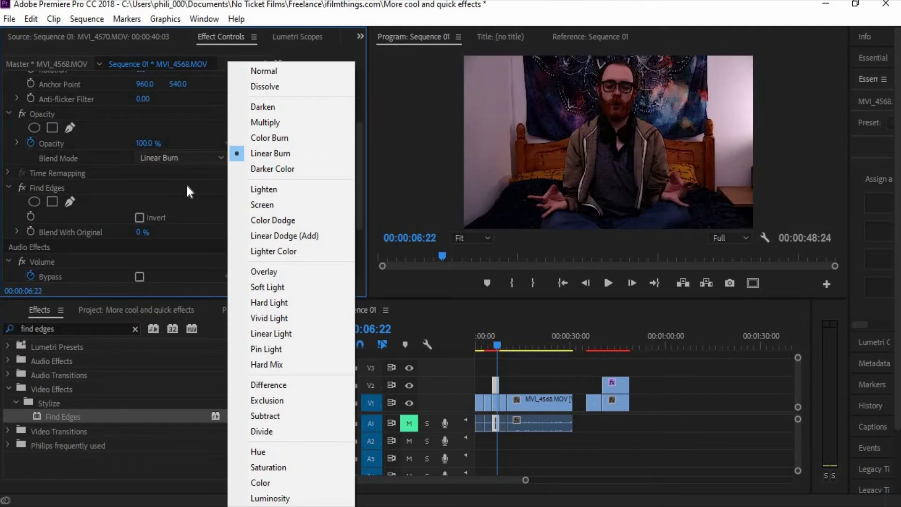
click(184, 186)
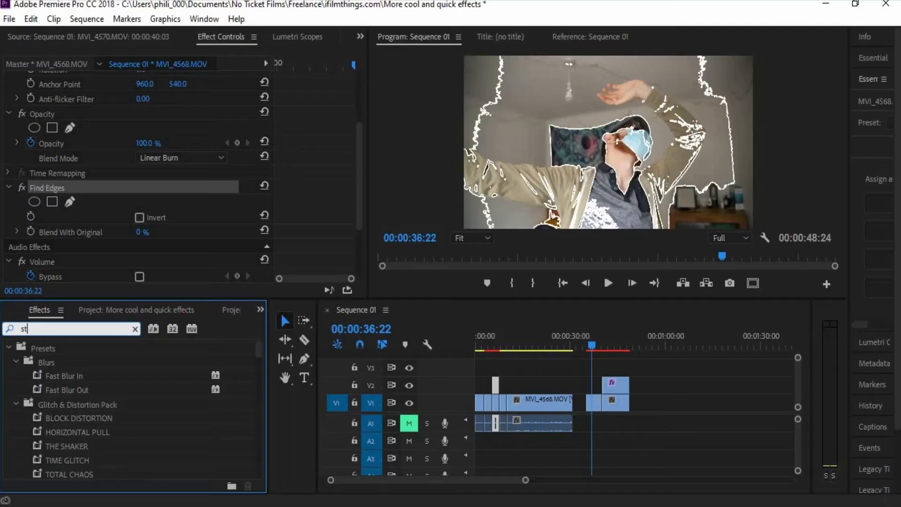
- Search the effects for "strobe" and apply Strobe Light to the V1 clip at 00:00:36:22
text(be)
scroll(65, 445, down, 2)
drag(65, 445, 592, 403)
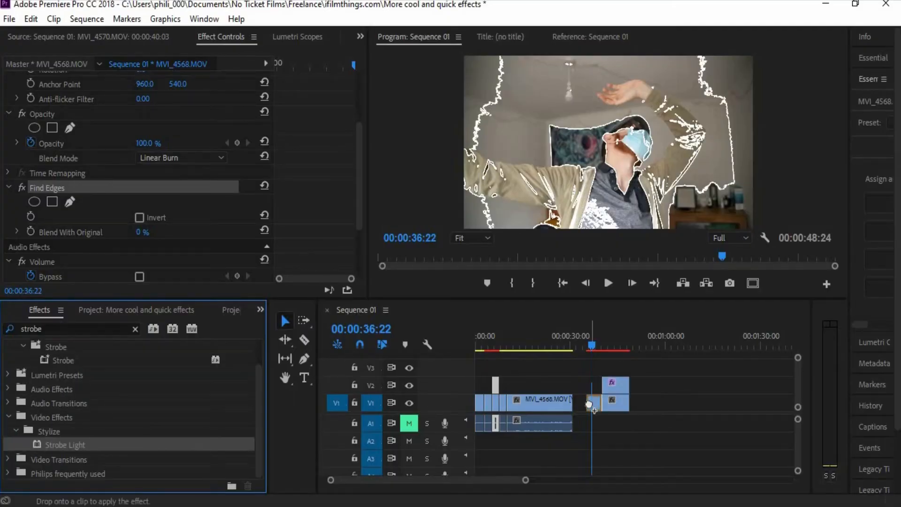
- Set the Strobe Light color to red (FF0000) and preview it on the clip around 00:00:38:24
drag(592, 344, 602, 342)
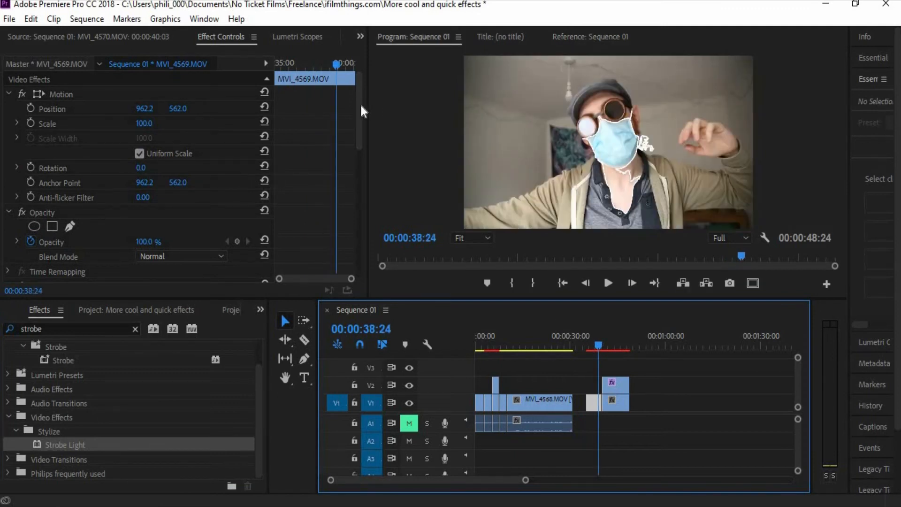
drag(362, 112, 361, 178)
click(140, 155)
click(471, 369)
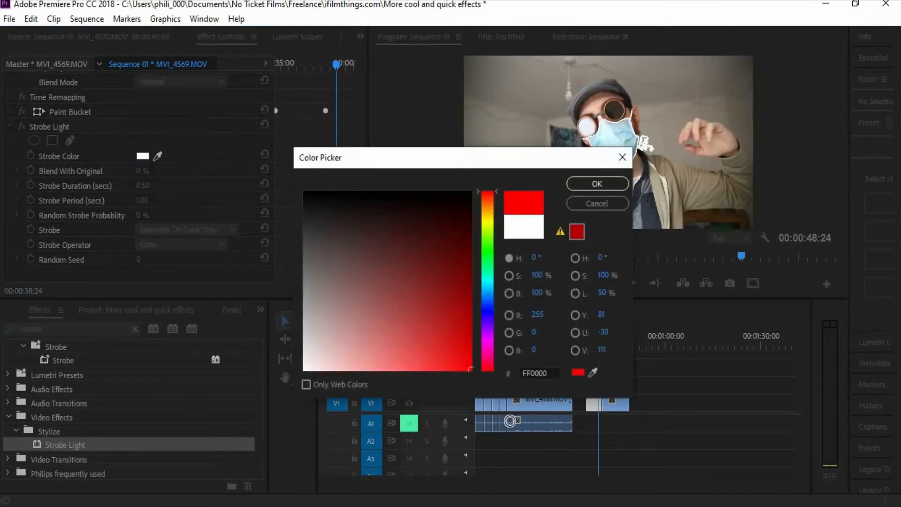
click(607, 185)
mouse_move(598, 346)
mouse_down()
mouse_move(589, 345)
mouse_move(599, 346)
mouse_up()
- Set the Strobe option of Strobe Light to Makes Layer Transparent and preview the flicker
click(173, 231)
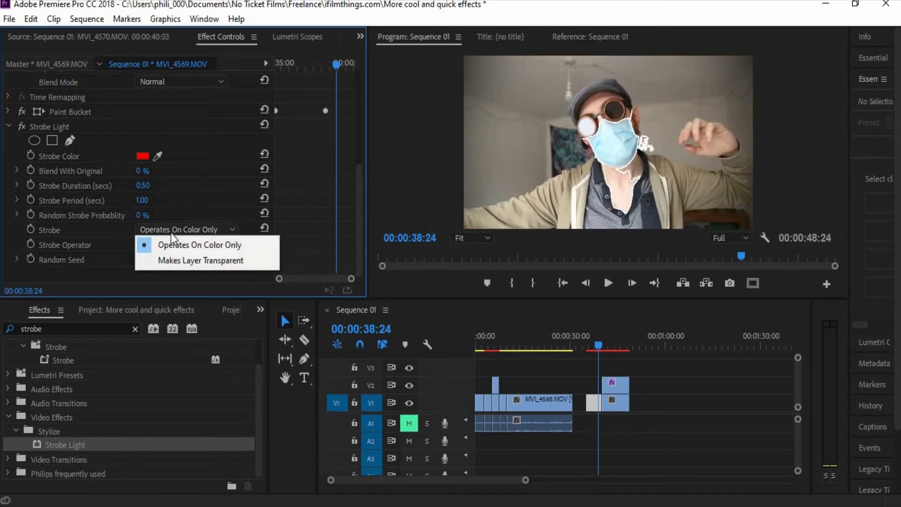
click(181, 259)
drag(599, 349, 599, 349)
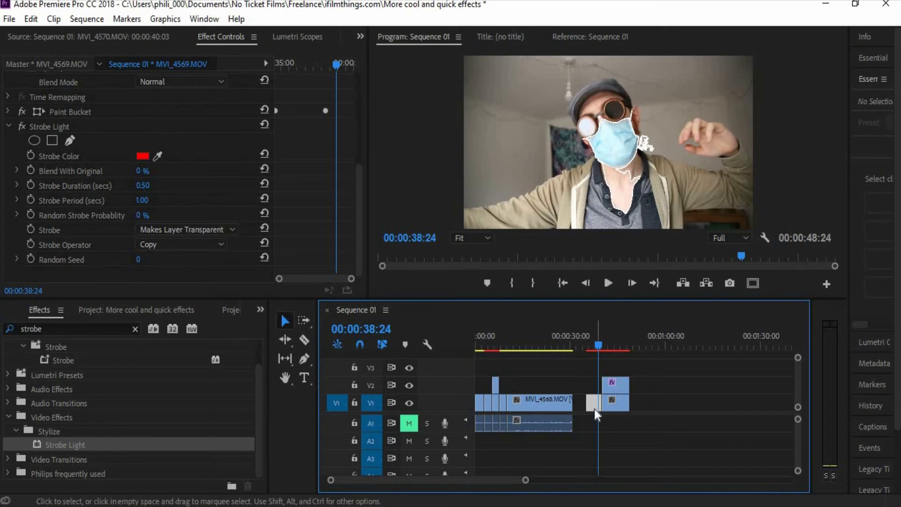
- Duplicate the strobed clip onto track V2 directly above itself and remove Strobe Light from the V1 clip
drag(595, 410, 597, 393)
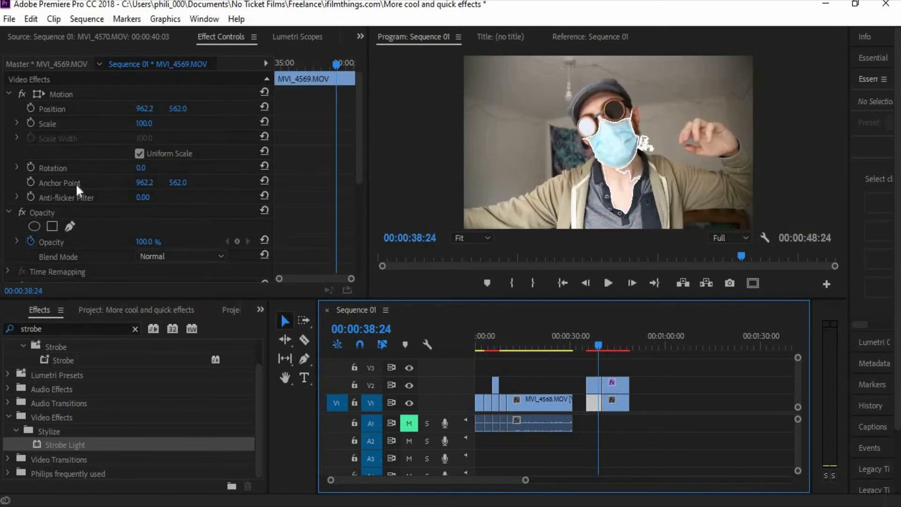
scroll(77, 194, down, 5)
click(44, 173)
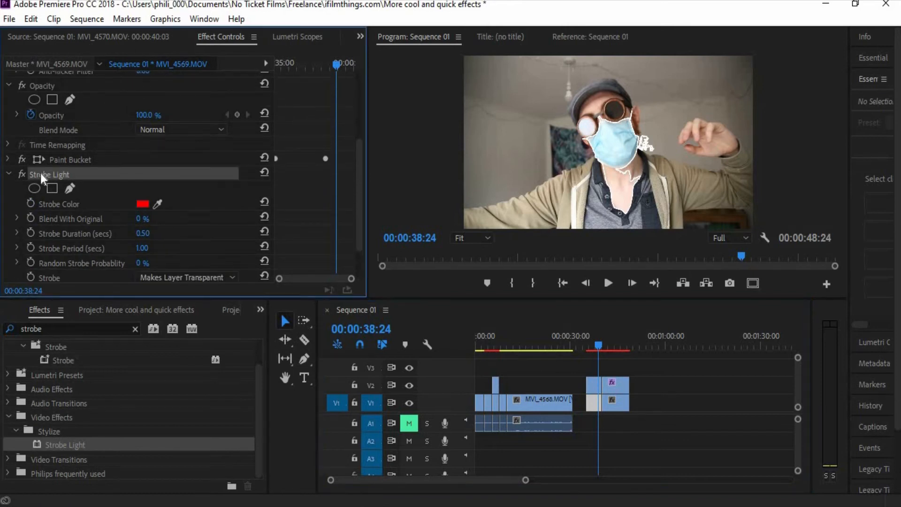
key(Delete)
- Separate the MVI_4570.MOV clips from the MVI_4569.MOV clips and offset the V1 MVI_4569.MOV clip slightly later than its V2 copy
click(595, 340)
drag(595, 339, 587, 339)
drag(525, 484, 467, 486)
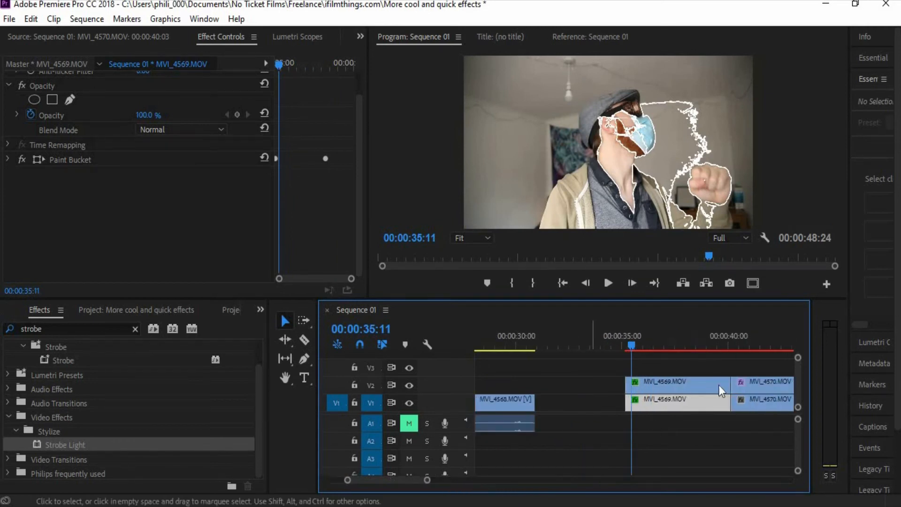
drag(742, 399, 615, 405)
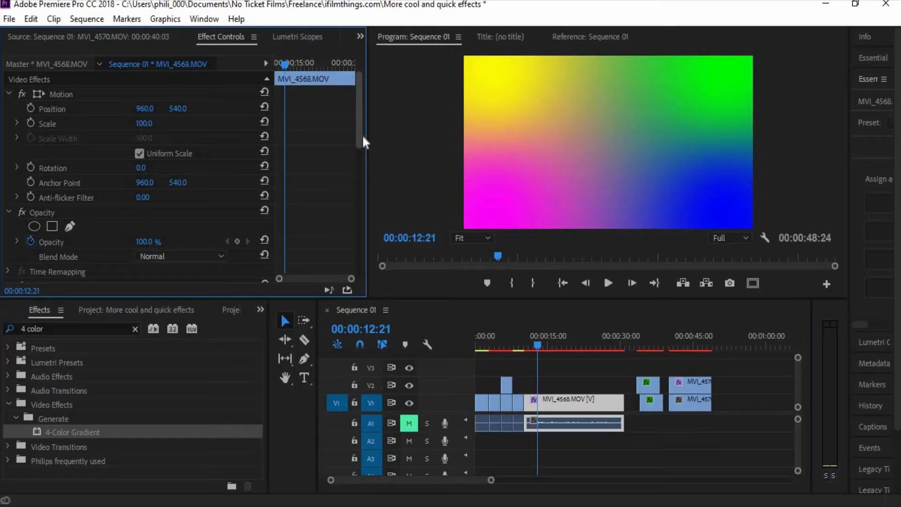
- Change Color 1 of the 4-Color Gradient on the MVI_4568.MOV clip to orange (FFA800)
drag(362, 137, 358, 187)
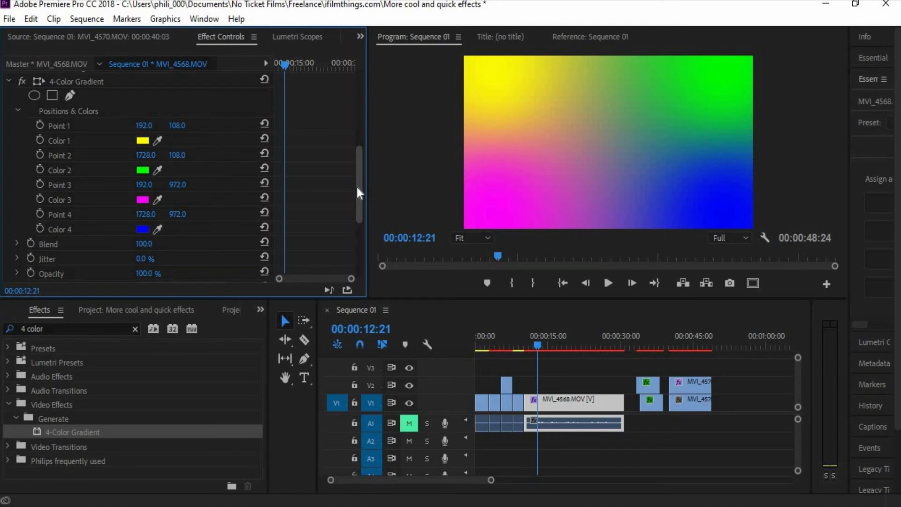
click(143, 140)
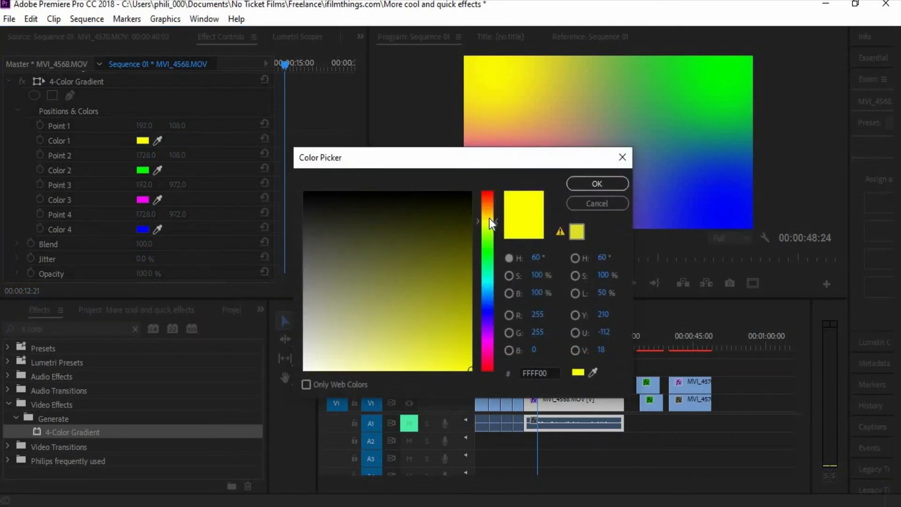
drag(491, 222, 497, 216)
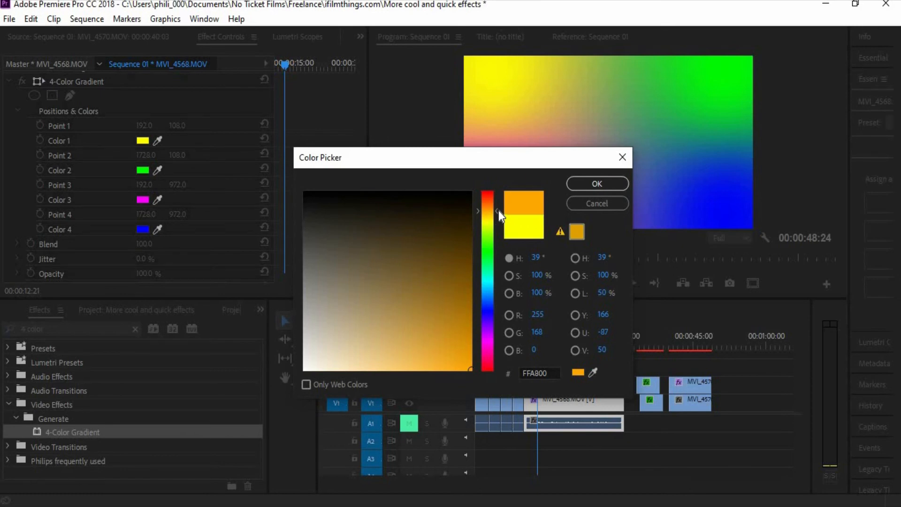
click(597, 184)
- Set the gradient's Color 2 to magenta, Color 3 to golden yellow and Color 4 to black (000000)
click(142, 171)
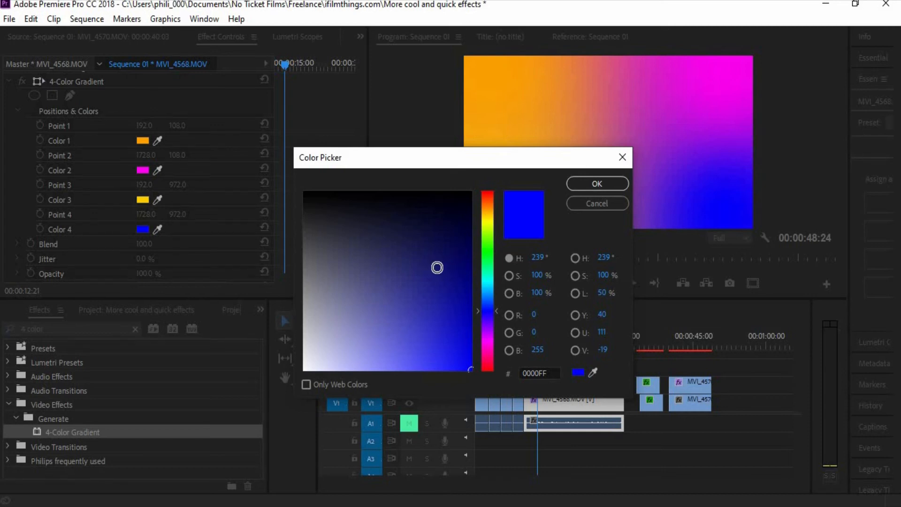
drag(461, 253, 471, 190)
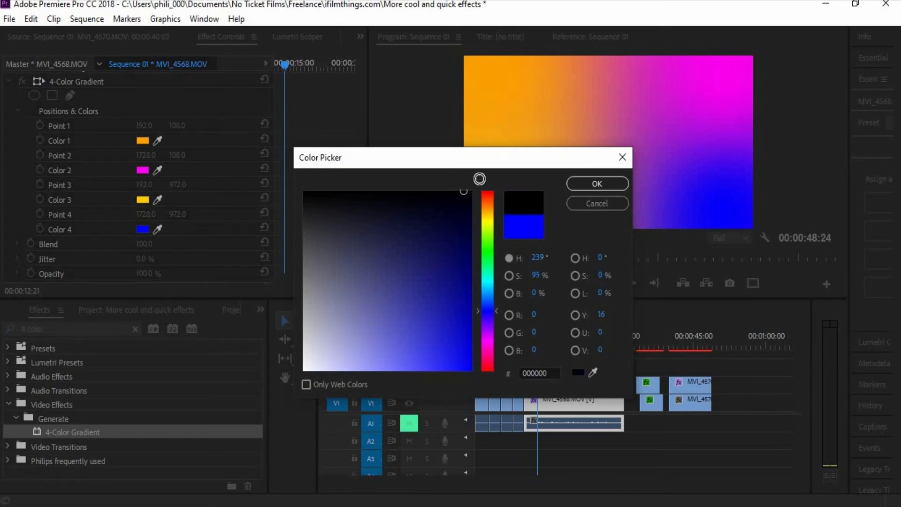
click(596, 181)
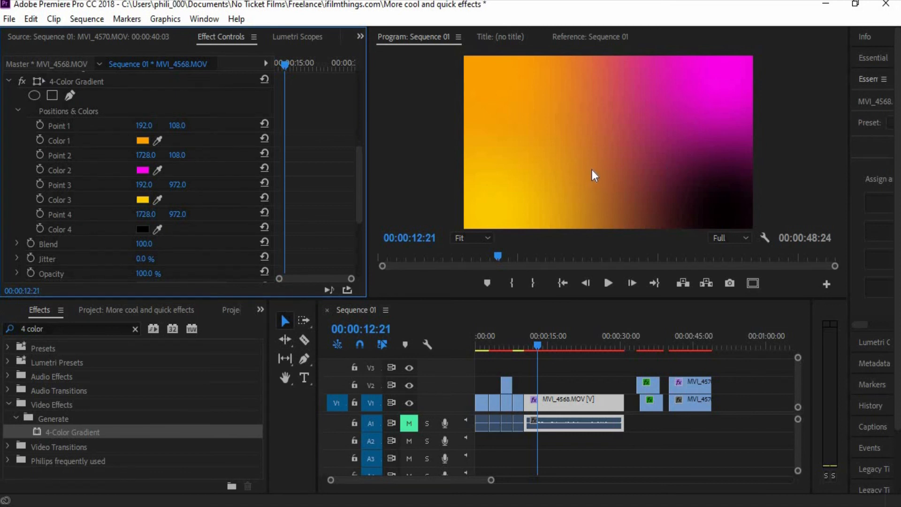
- Set the 4-Color Gradient's Blend to 5.0 and its Blending Mode to Screen
scroll(194, 217, down, 3)
mouse_move(144, 188)
mouse_down()
mouse_move(133, 188)
mouse_move(144, 191)
mouse_up()
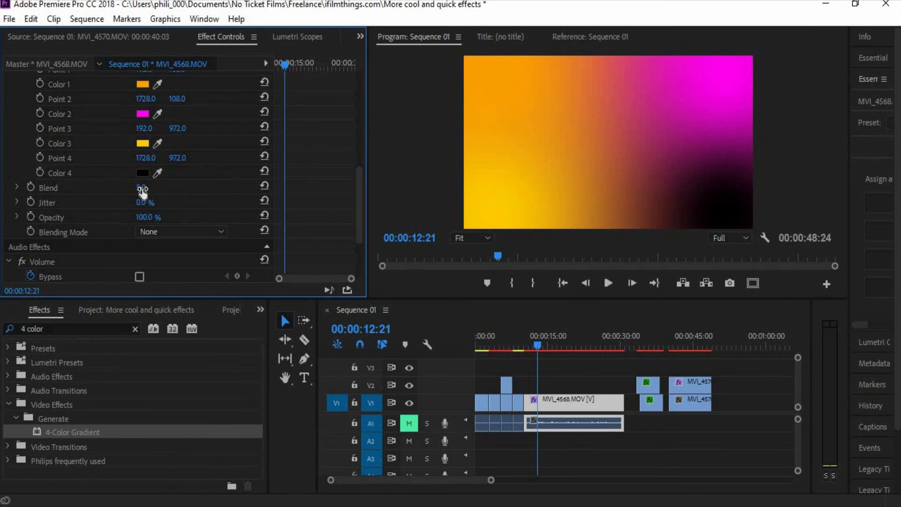
click(222, 231)
click(269, 277)
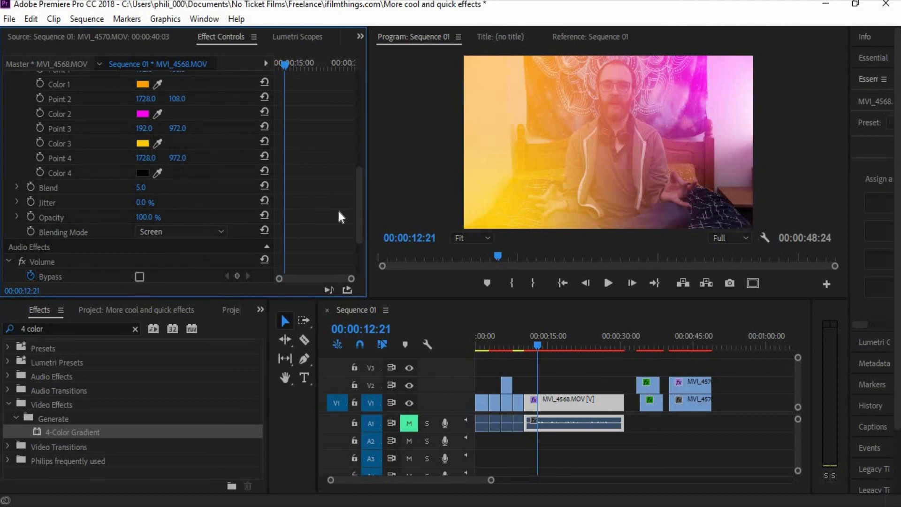
drag(358, 227, 357, 213)
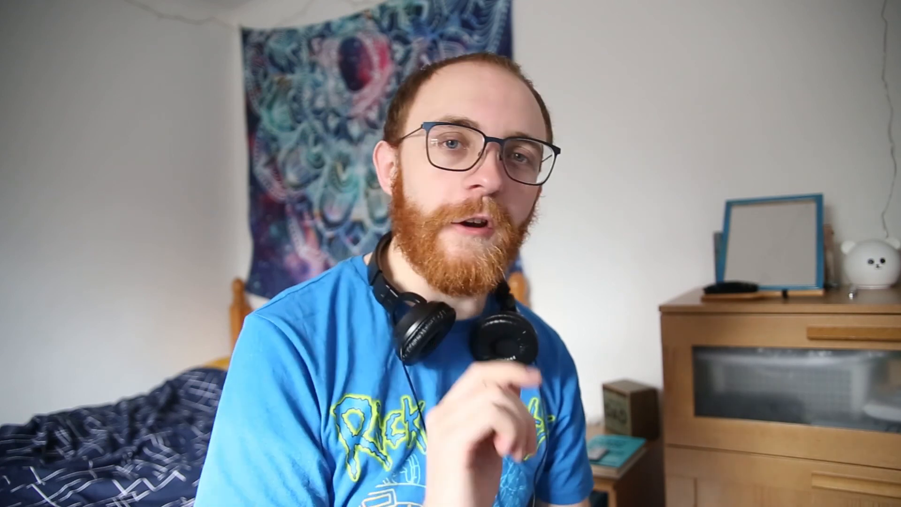